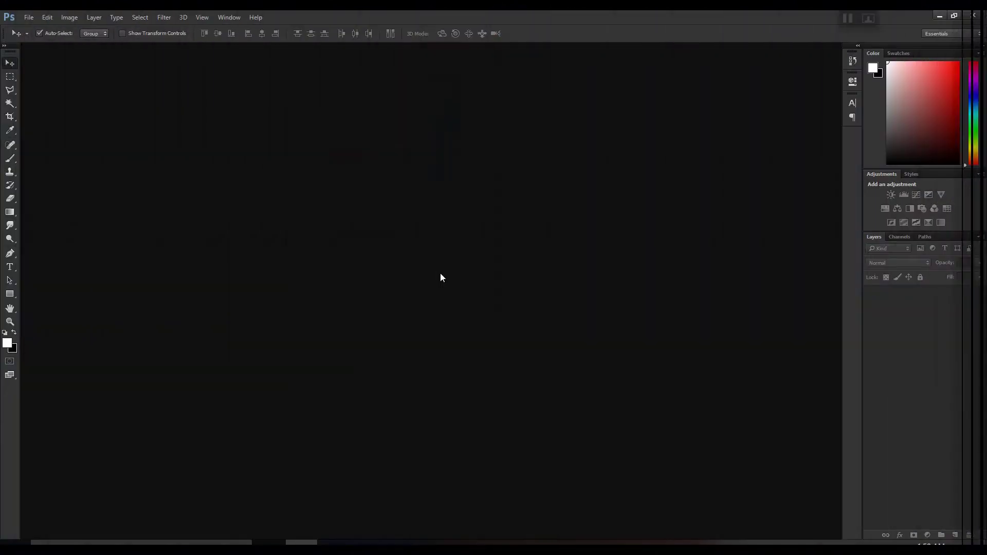
# Open the 1B.jpg box photo, then open kly.jpg and the logo image together
pyautogui.doubleClick(440, 278)
pyautogui.click(223, 114)
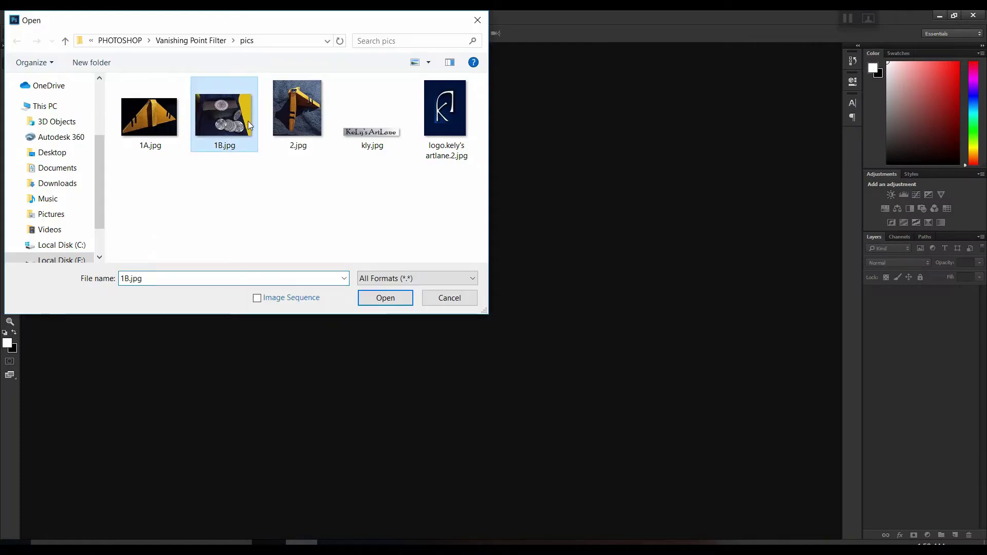
pyautogui.click(384, 299)
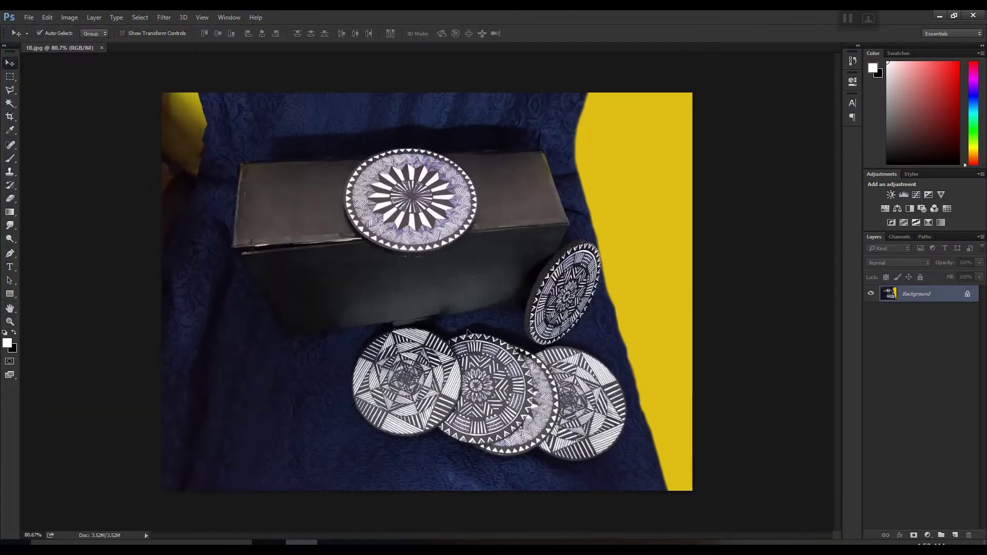
pyautogui.click(29, 17)
pyautogui.click(41, 39)
pyautogui.click(369, 138)
pyautogui.moveTo(466, 191); pyautogui.dragTo(371, 82)
pyautogui.click(385, 297)
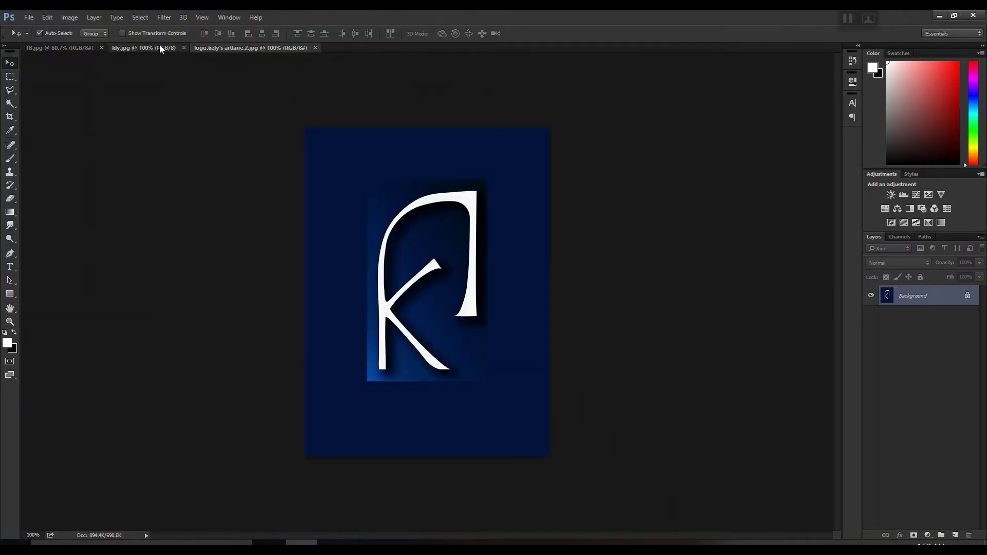
# Unlock kly.jpg's Background layer and drag the label onto the 1B.jpg photo
pyautogui.keyDown('alt'); pyautogui.doubleClick(929, 292); pyautogui.keyUp('alt')
pyautogui.moveTo(424, 298); pyautogui.dragTo(435, 280)
pyautogui.scroll(3, 339, 275)
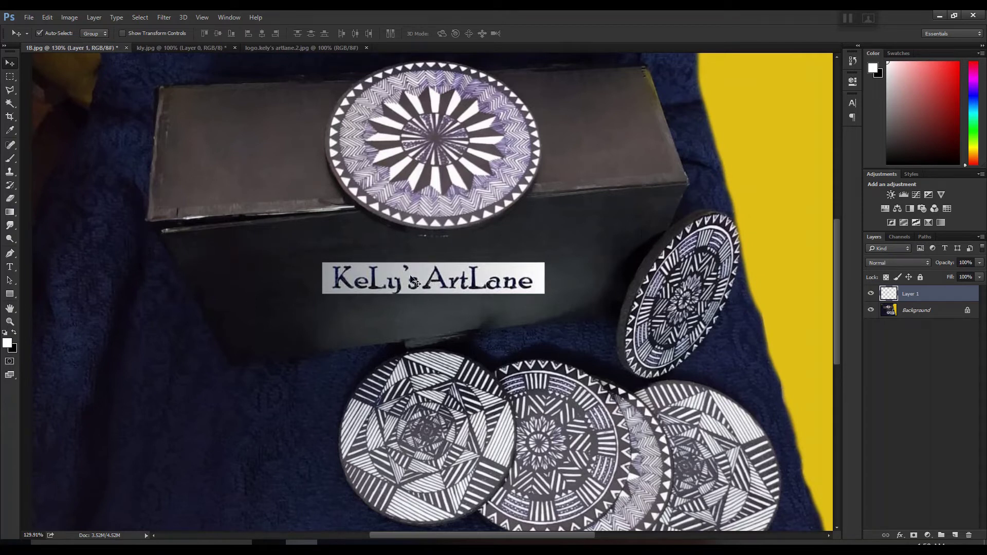
# Nudge the label lower on the box front, then select all and cut it to the clipboard
pyautogui.moveTo(412, 281)
pyautogui.mouseDown()
pyautogui.moveTo(409, 300)
pyautogui.moveTo(387, 263)
pyautogui.moveTo(409, 282)
pyautogui.mouseUp()
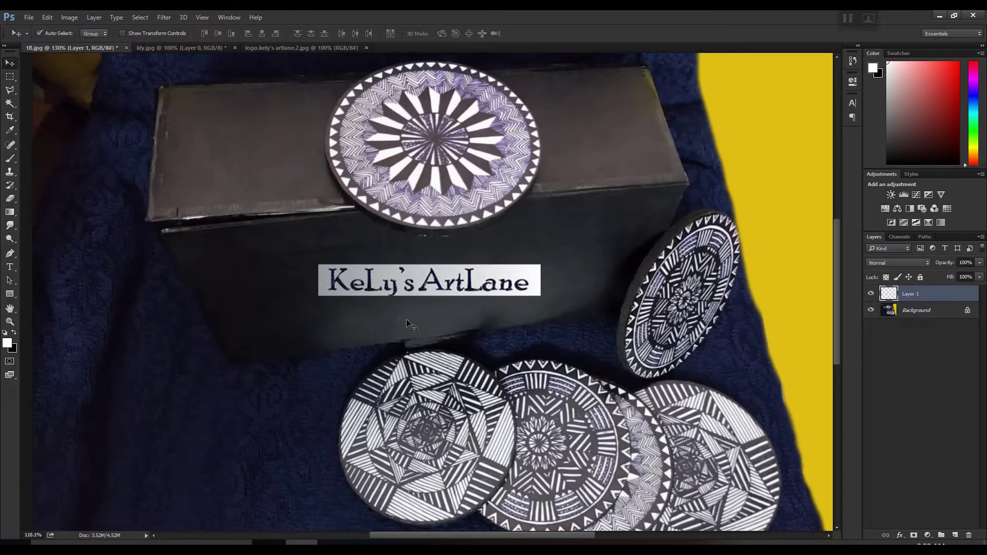
pyautogui.scroll(-2, 412, 326)
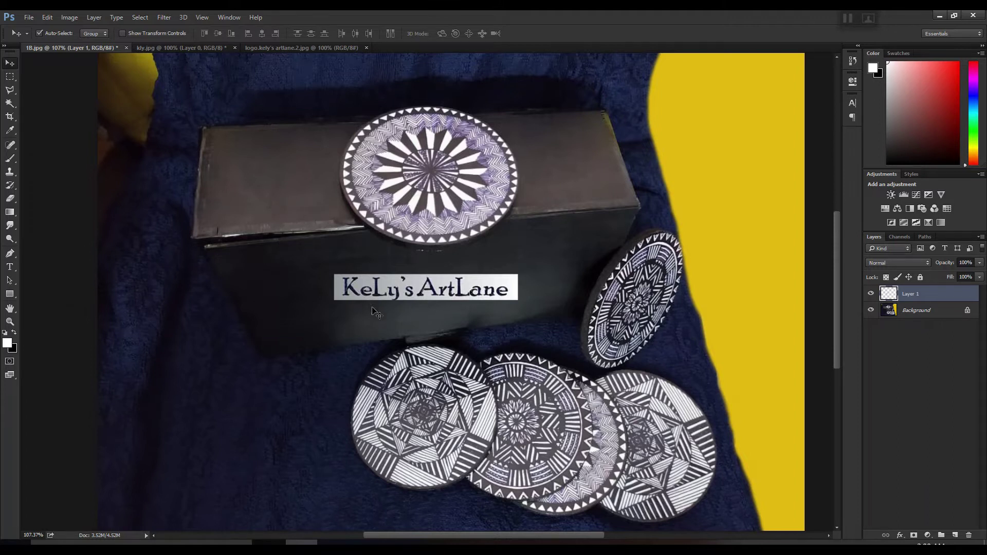
pyautogui.moveTo(414, 293)
pyautogui.mouseDown()
pyautogui.moveTo(432, 291)
pyautogui.moveTo(417, 290)
pyautogui.mouseUp()
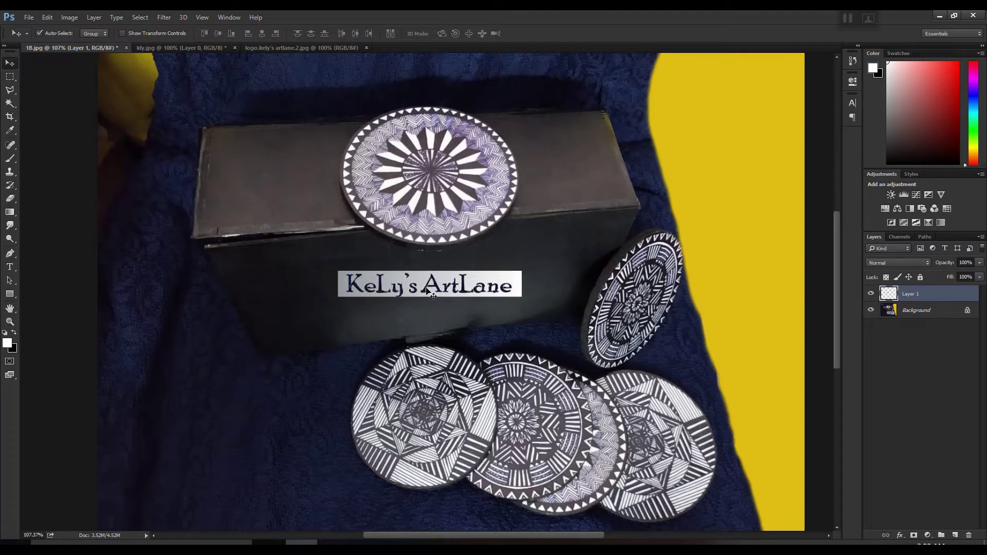
pyautogui.hotkey('ctrl', 'a')
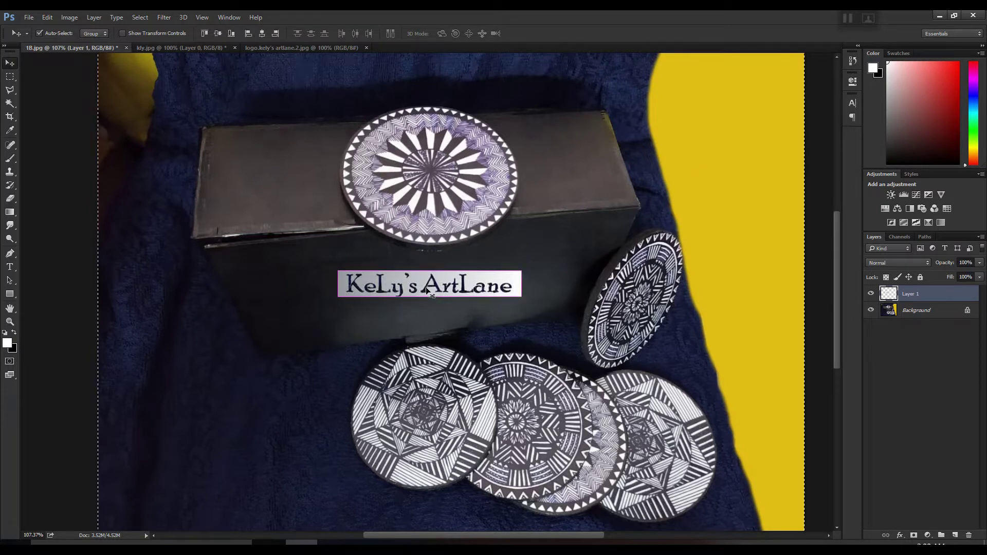
pyautogui.hotkey('ctrl', 'x')
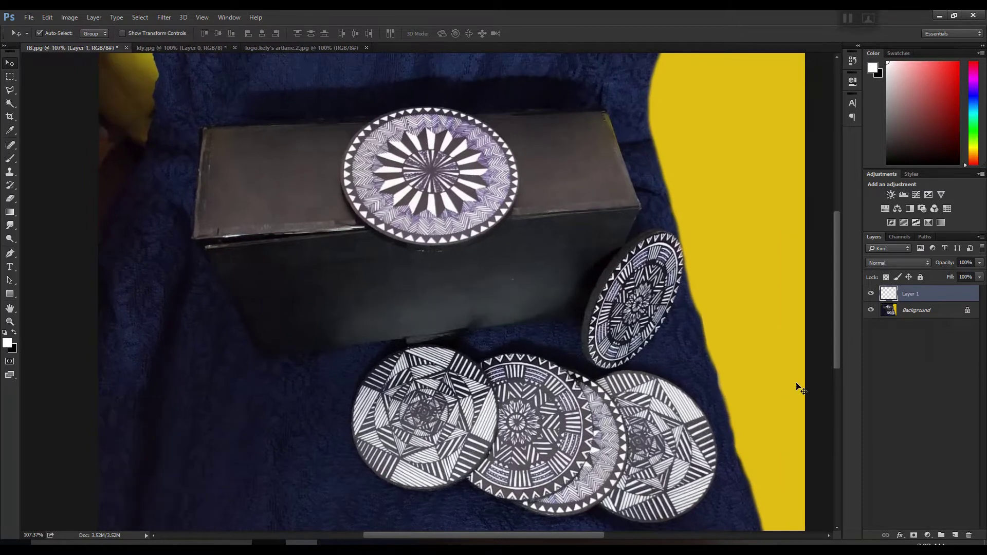
# Open Filter > Vanishing Point and shift its window down slightly
pyautogui.click(165, 17)
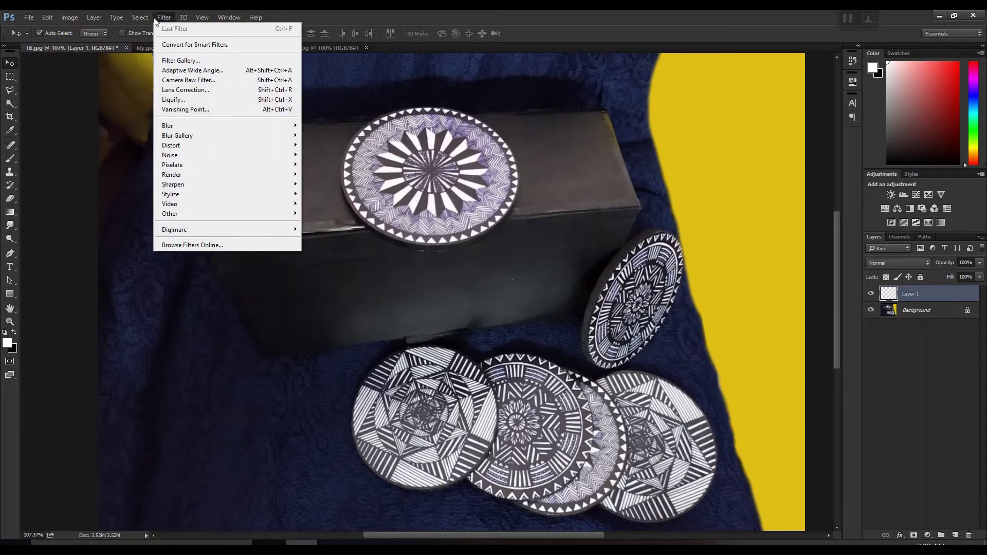
pyautogui.click(222, 110)
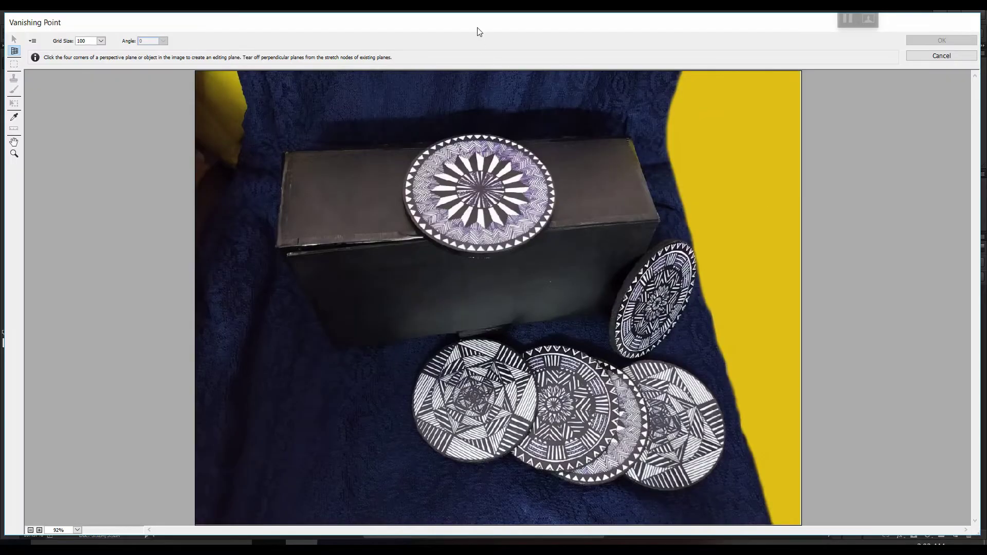
pyautogui.moveTo(477, 31)
pyautogui.mouseDown()
pyautogui.moveTo(474, 106)
pyautogui.moveTo(432, 204)
pyautogui.moveTo(402, 127)
pyautogui.moveTo(478, 62)
pyautogui.moveTo(484, 35)
pyautogui.moveTo(474, 40)
pyautogui.mouseUp()
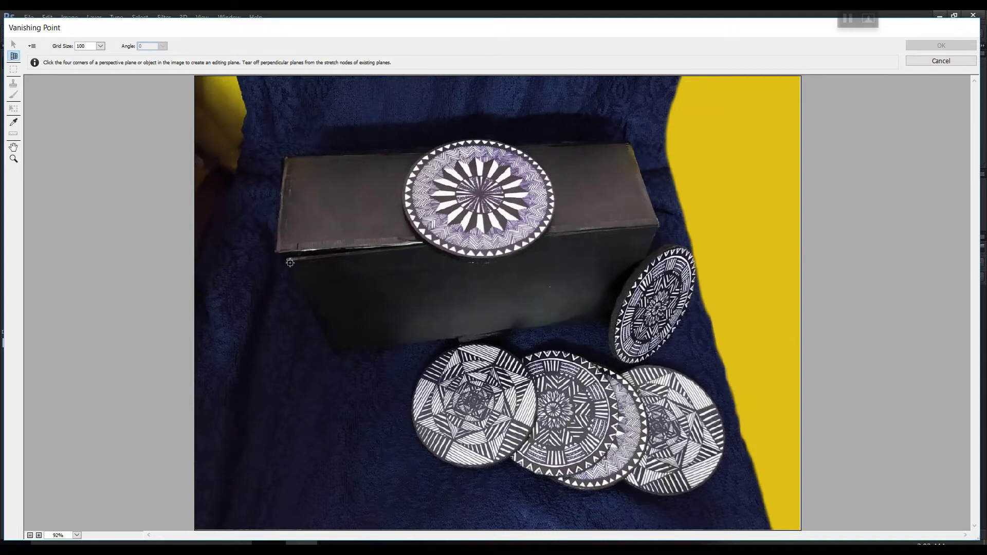
# Click the four corners of the black box's front face to create a perspective plane
pyautogui.click(290, 263)
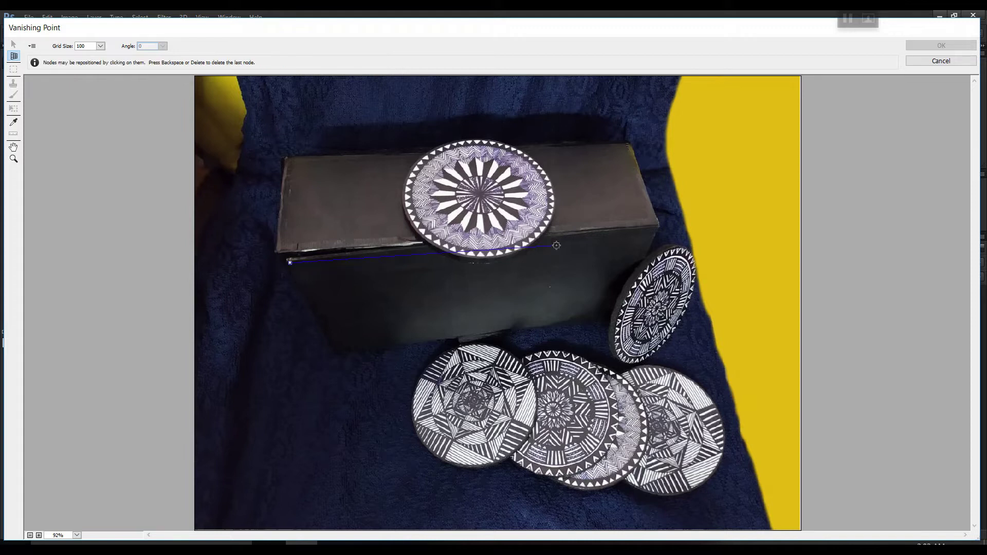
pyautogui.click(658, 228)
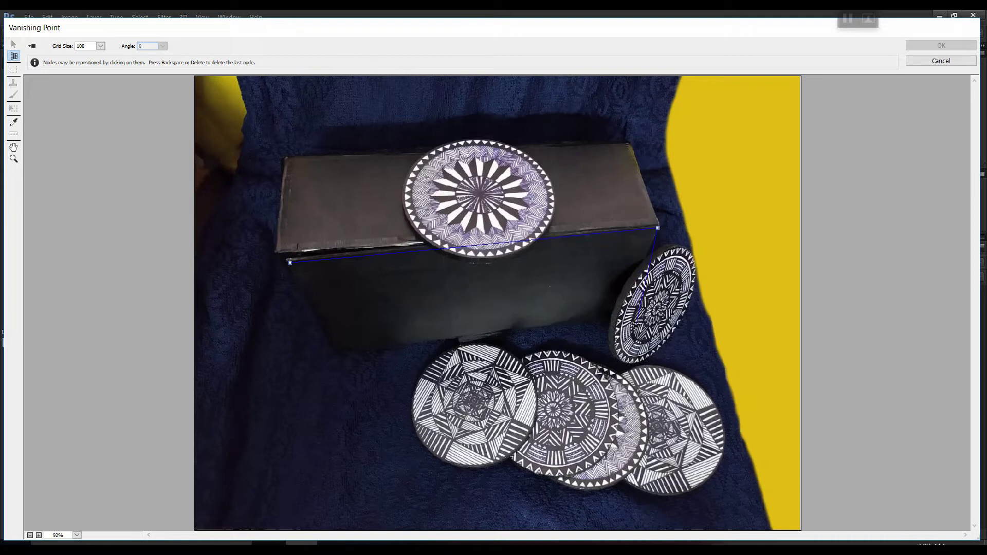
pyautogui.click(637, 317)
pyautogui.click(334, 351)
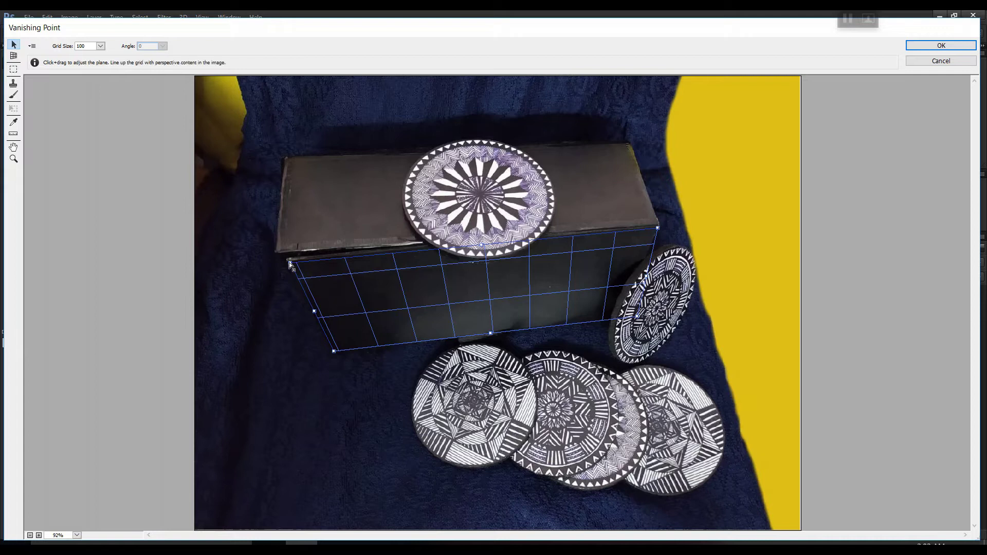
# Drag the plane's top-left, bottom-left and bottom-right corners onto the box edges
pyautogui.moveTo(289, 262); pyautogui.dragTo(284, 265)
pyautogui.moveTo(334, 353); pyautogui.dragTo(332, 353)
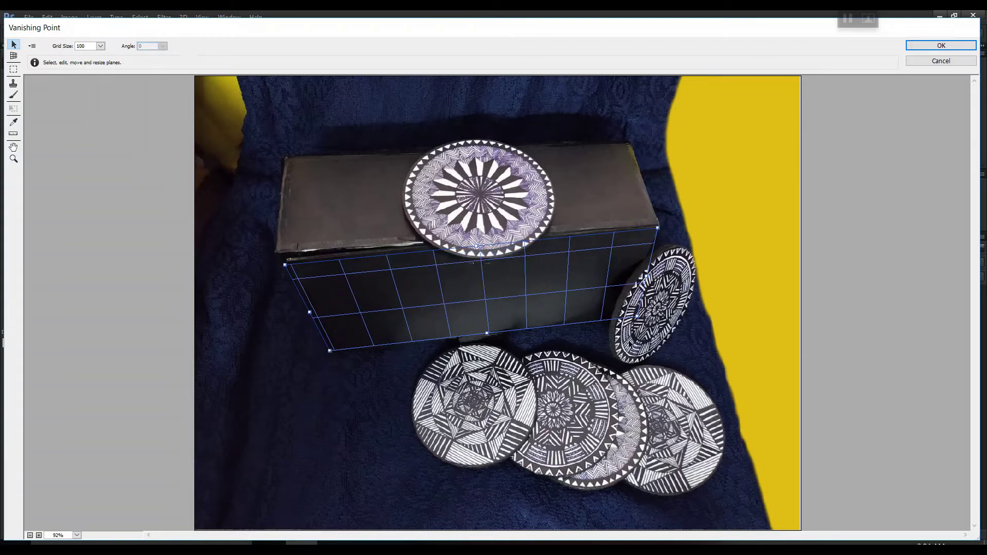
pyautogui.moveTo(638, 320); pyautogui.dragTo(635, 322)
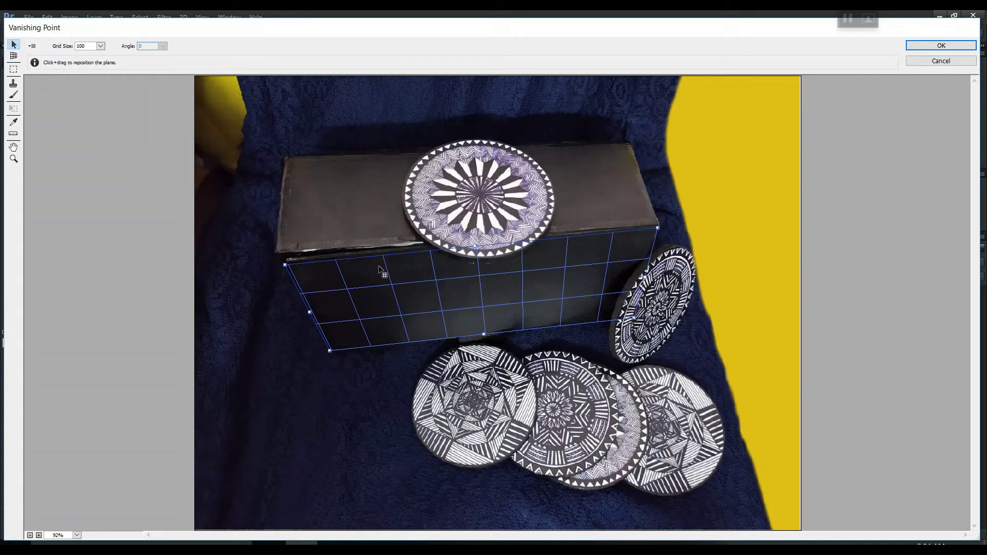
# Paste the KeLy's ArtLane label into Vanishing Point and drag it onto the box front plane
pyautogui.press('m')
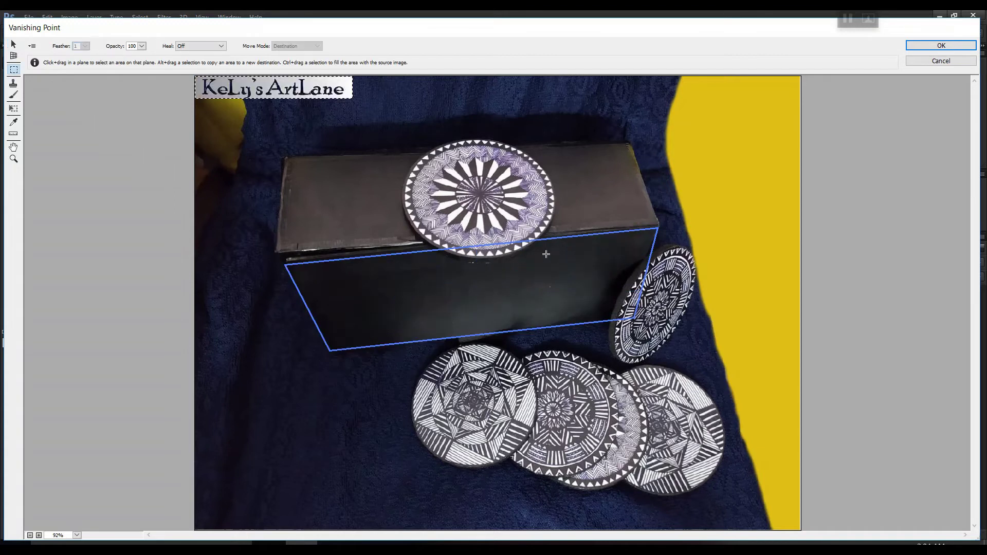
pyautogui.click(312, 89)
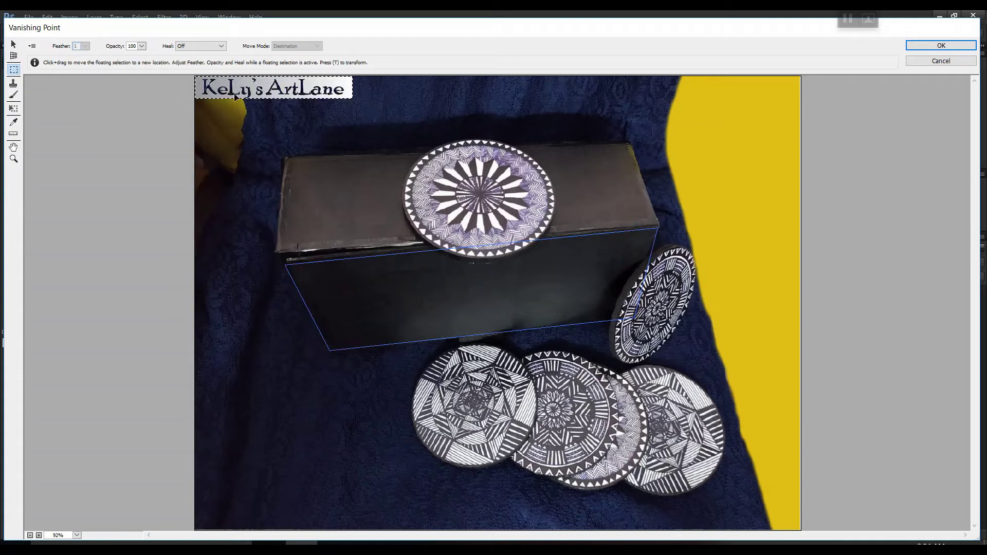
pyautogui.moveTo(239, 93); pyautogui.dragTo(391, 348)
pyautogui.click(773, 231)
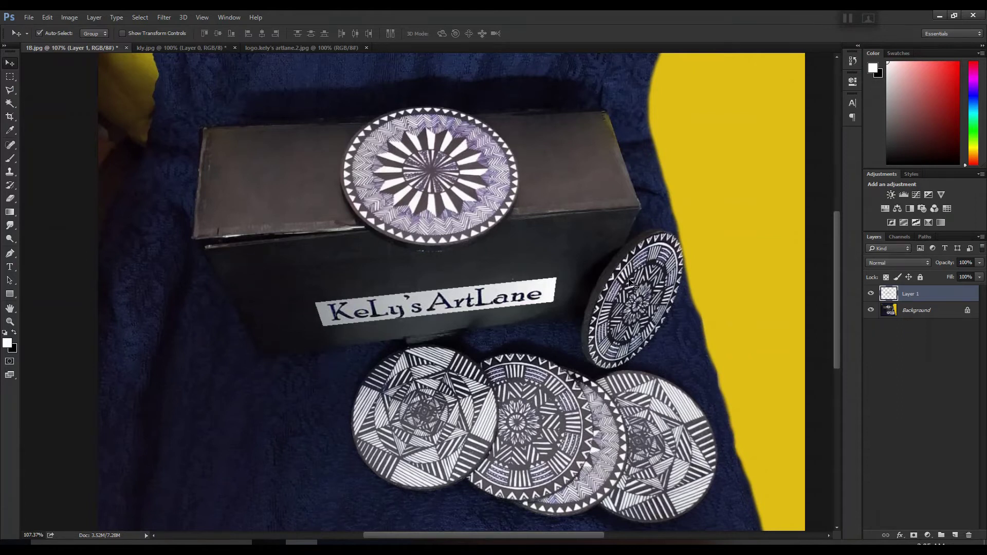
# In the logo document, unlock Background and delete everything outside a rectangle around the K
pyautogui.click(335, 48)
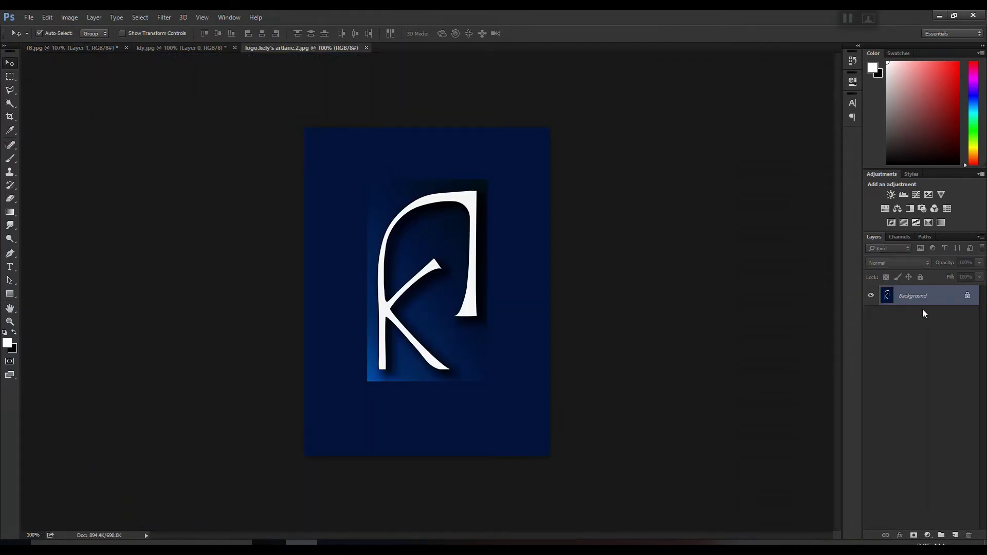
pyautogui.click(967, 298)
pyautogui.click(9, 76)
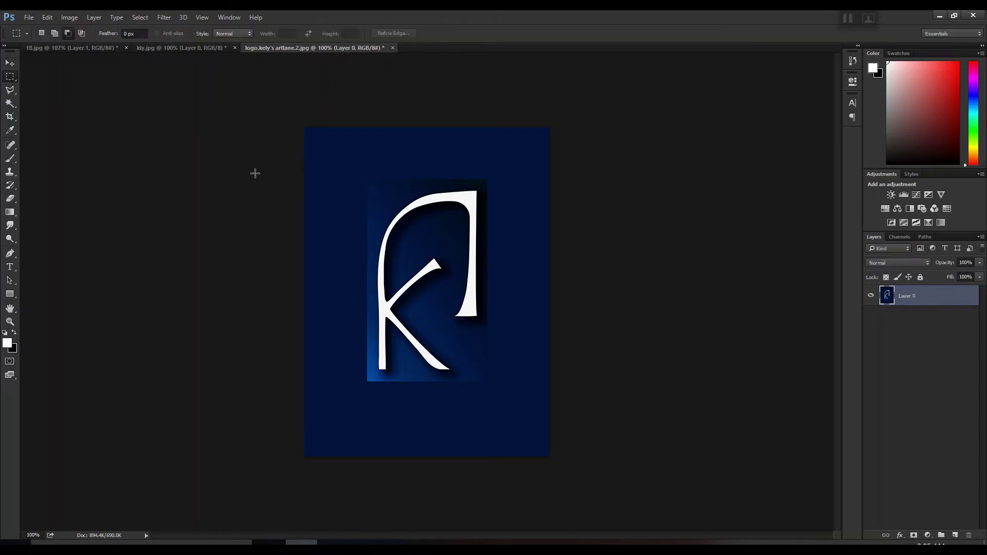
pyautogui.moveTo(370, 181); pyautogui.dragTo(487, 381)
pyautogui.rightClick(469, 342)
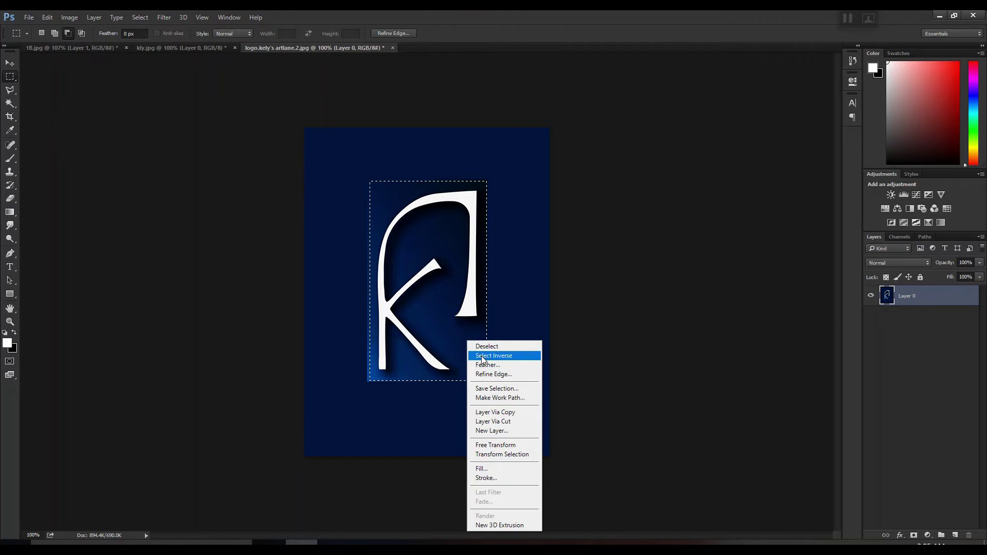
pyautogui.click(496, 355)
pyautogui.press('Delete')
pyautogui.hotkey('ctrl', 'd')
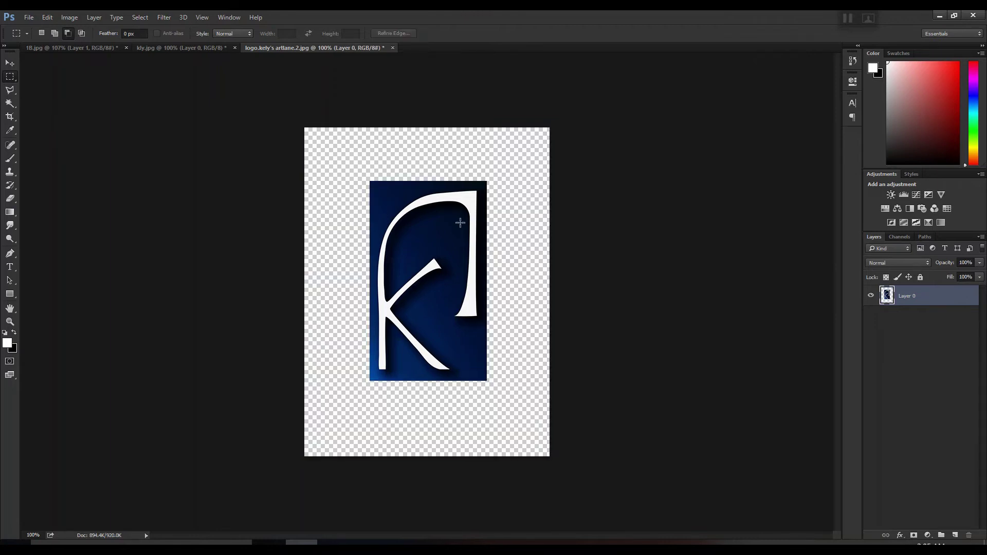
# Drag the trimmed K logo into 1B.jpg, place it left of the box, and scale it down
pyautogui.press('v')
pyautogui.moveTo(460, 223); pyautogui.dragTo(241, 216)
pyautogui.scroll(-2, 218, 260)
pyautogui.moveTo(219, 260); pyautogui.dragTo(212, 288)
pyautogui.hotkey('ctrl', 't')
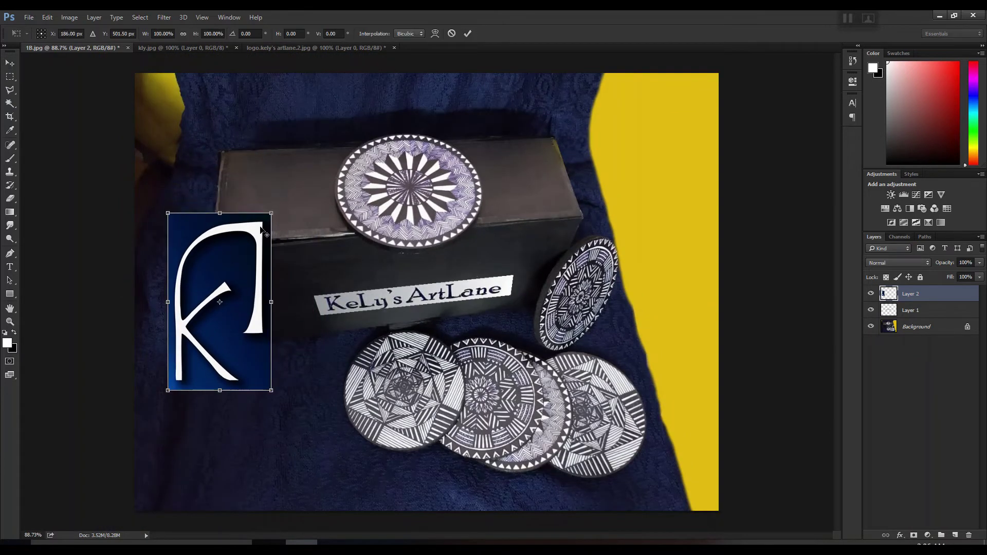
pyautogui.moveTo(261, 229); pyautogui.dragTo(249, 247)
pyautogui.press('Return')
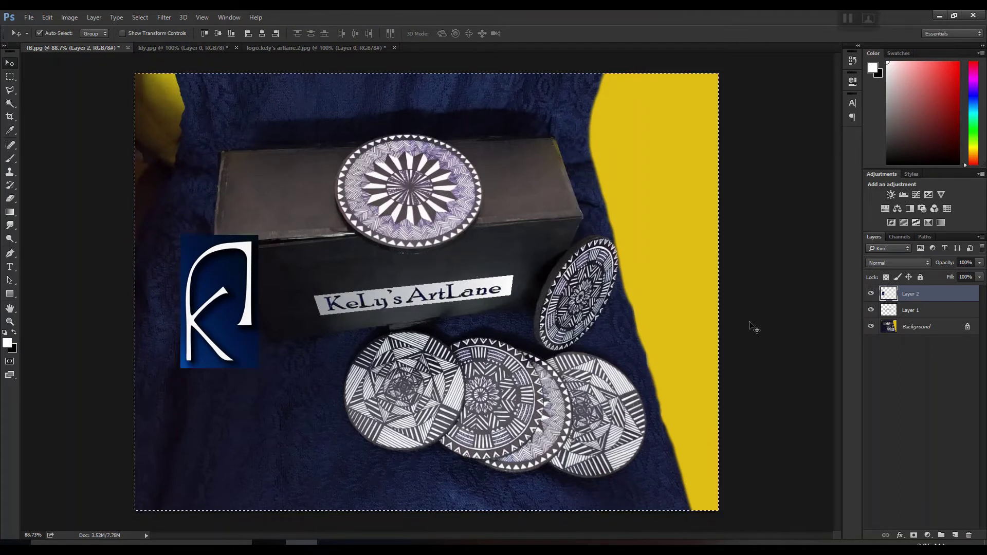
# Cut the K logo, paste it into Vanishing Point, and place it shrunk above the label
pyautogui.hotkey('ctrl', 'x')
pyautogui.click(164, 17)
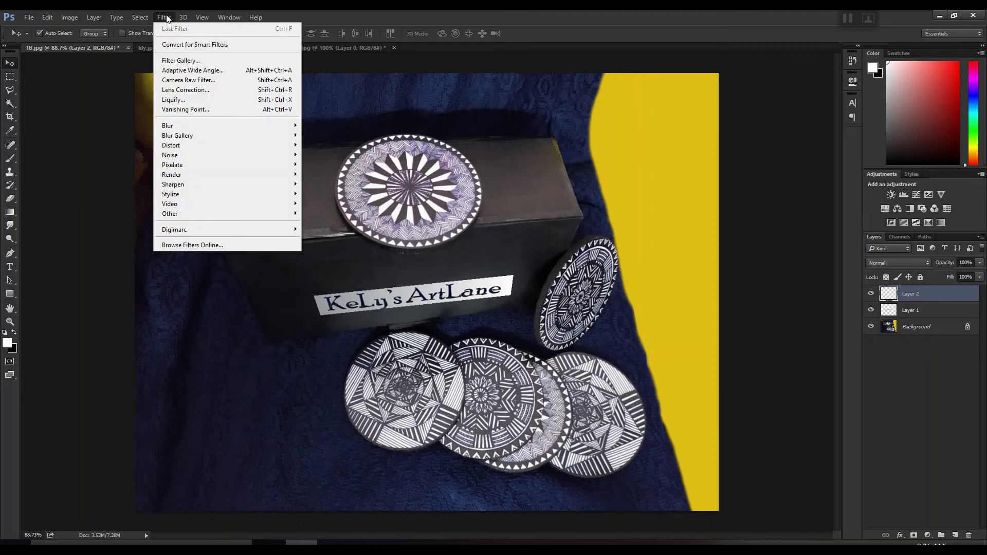
pyautogui.click(190, 111)
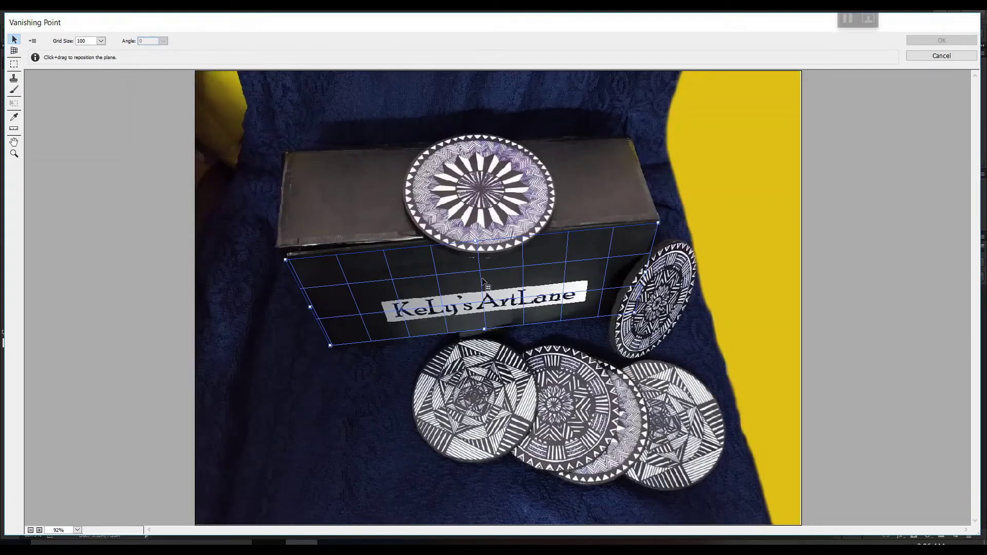
pyautogui.hotkey('ctrl', 'v')
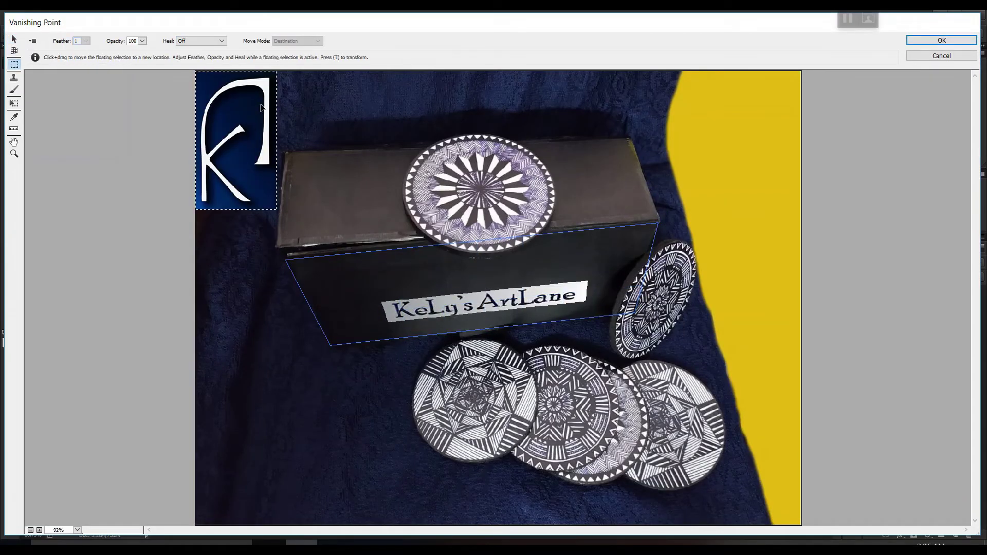
pyautogui.moveTo(277, 74); pyautogui.dragTo(495, 249)
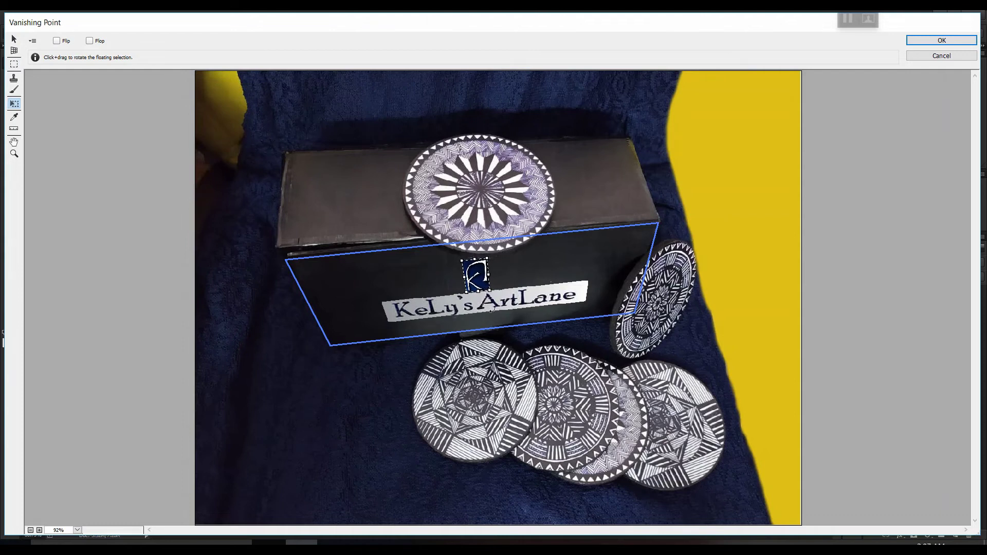
pyautogui.press('Return')
pyautogui.scroll(5, 427, 280)
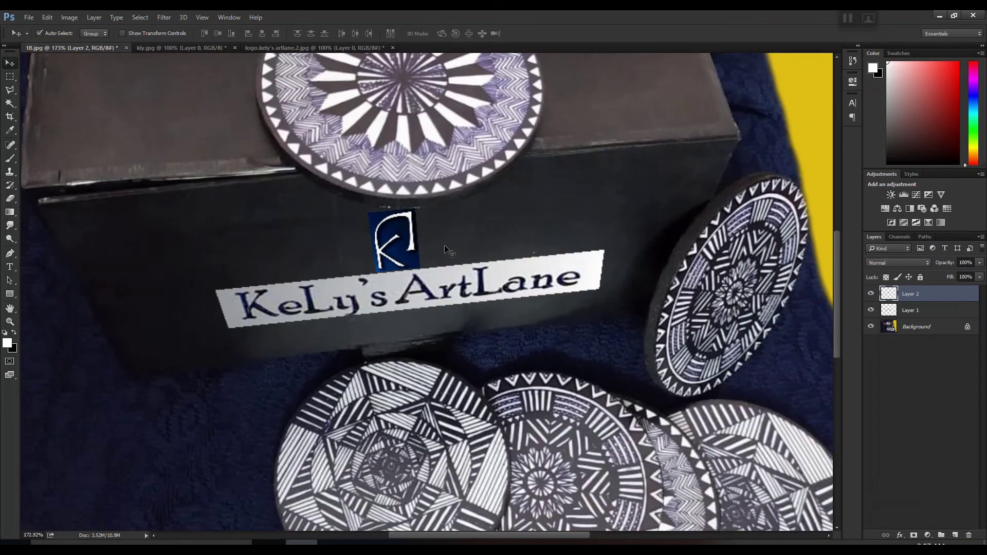
# Zoom out to review the box with the K logo and label in perspective
pyautogui.scroll(-3, 473, 212)
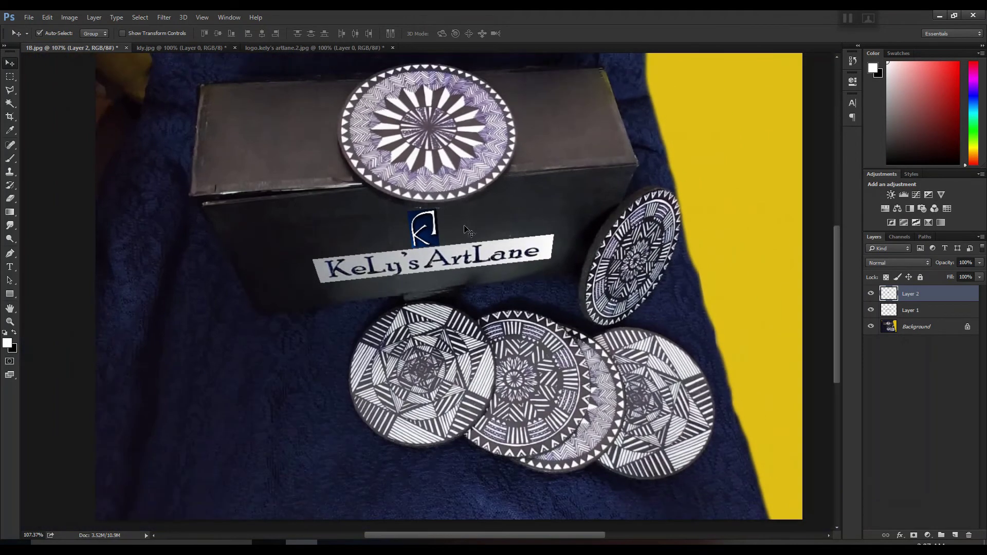
pyautogui.scroll(-2, 466, 230)
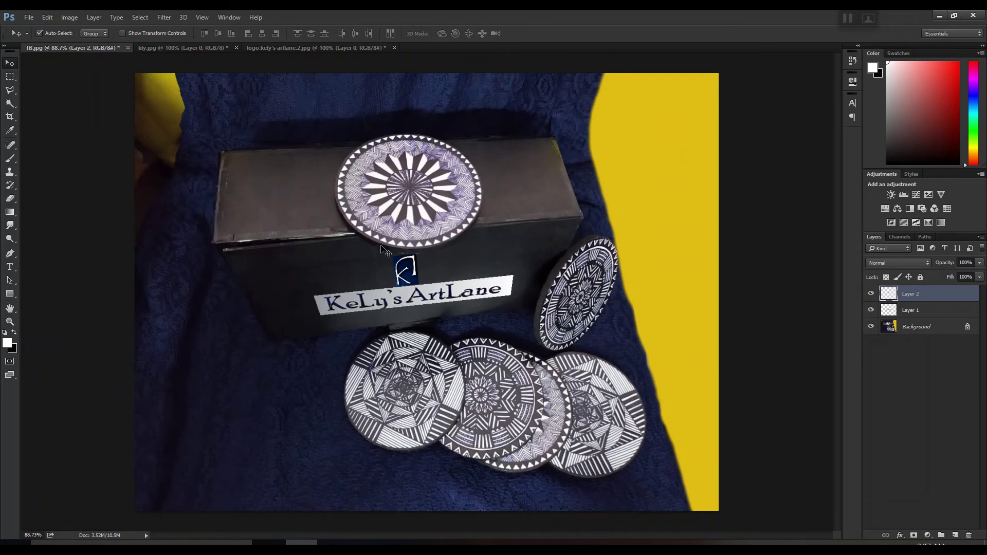